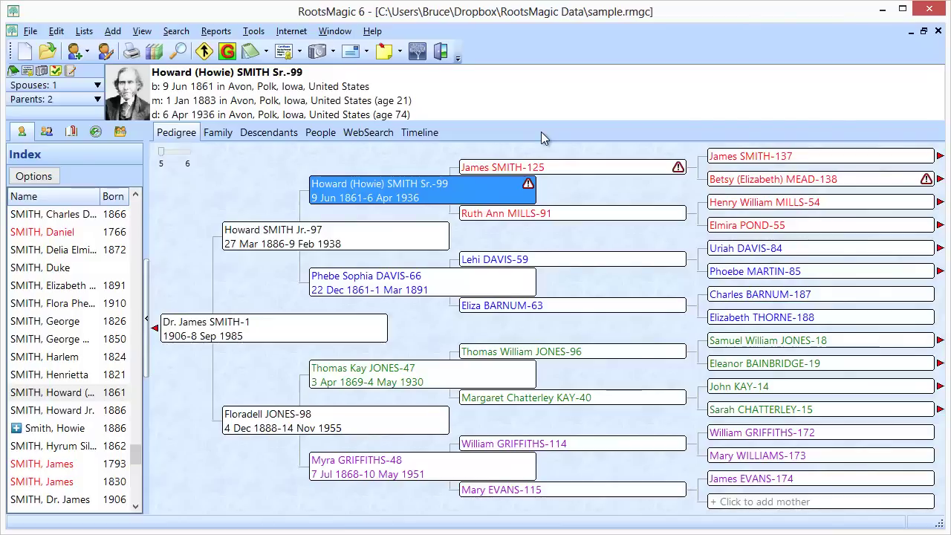
click(384, 240)
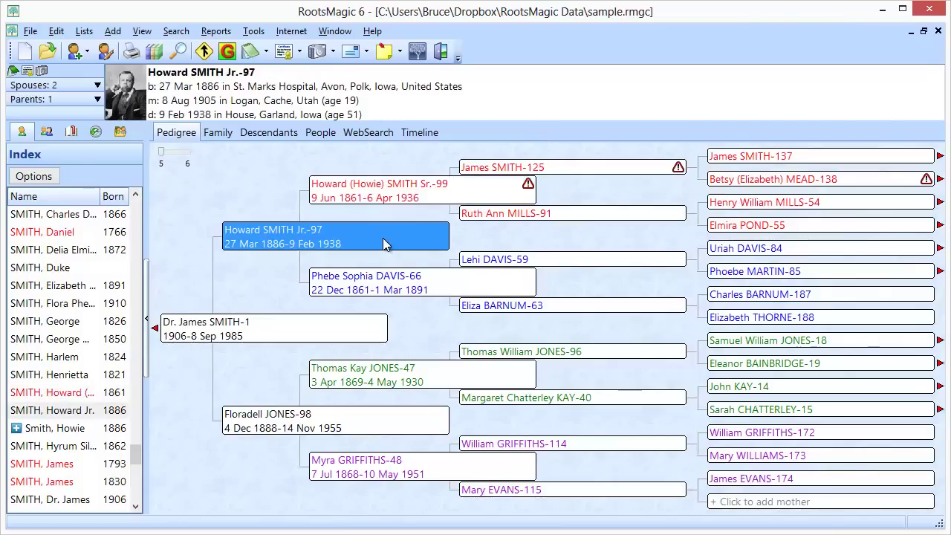
click(394, 292)
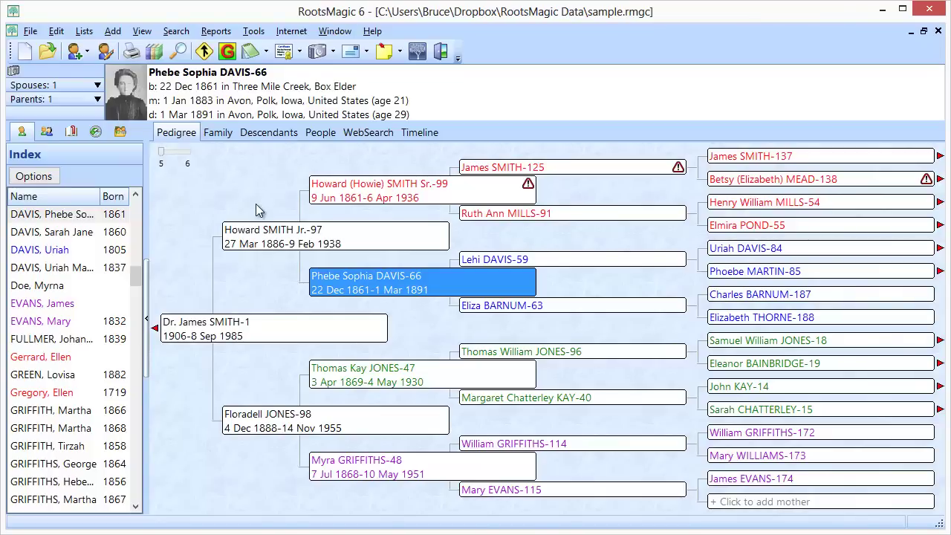
click(266, 238)
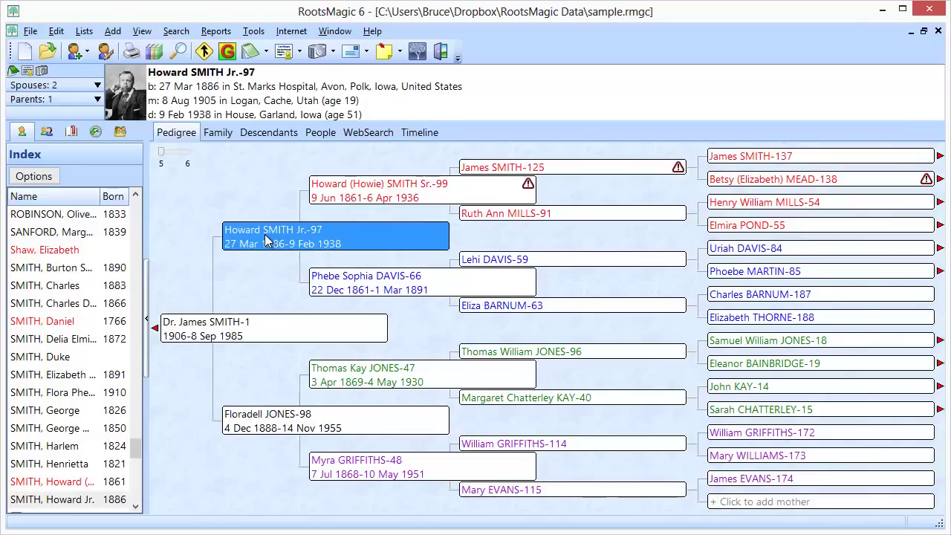
click(265, 338)
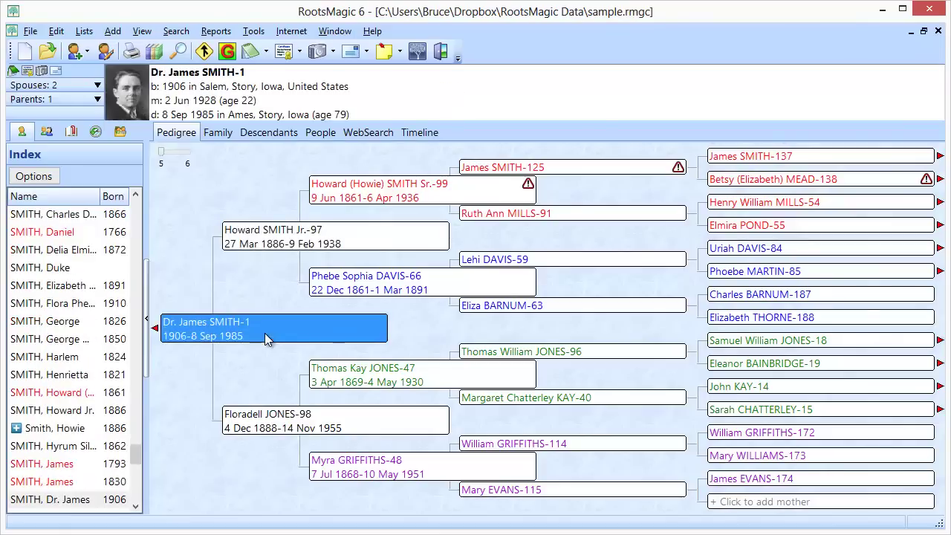
click(253, 33)
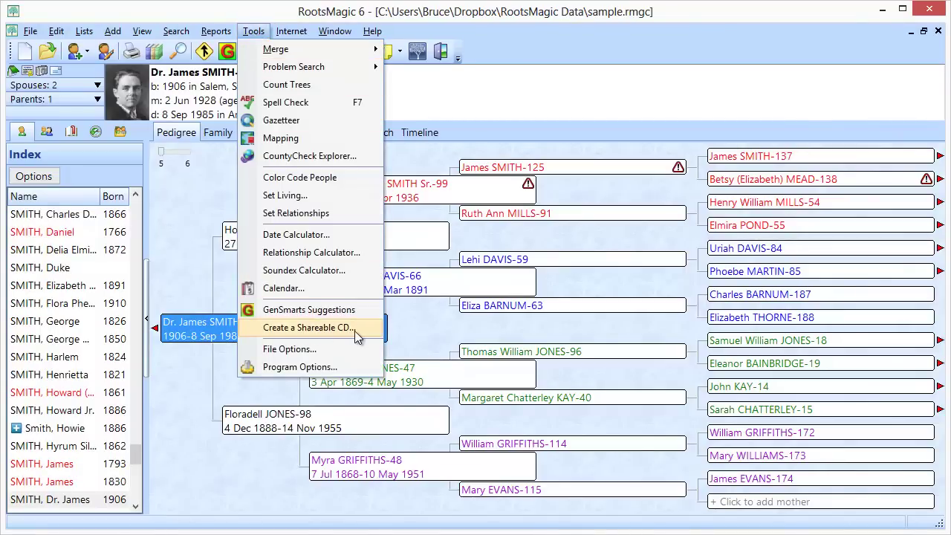
click(355, 333)
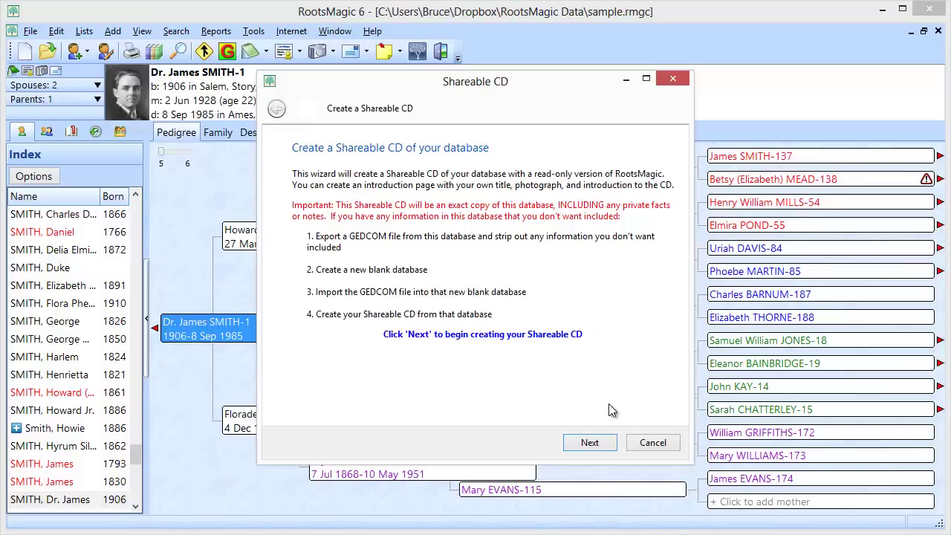
- Title the home page 'Our Cool Family CD' with introduction 'hope you enjoy this CD. It was a lot of work.'
click(602, 450)
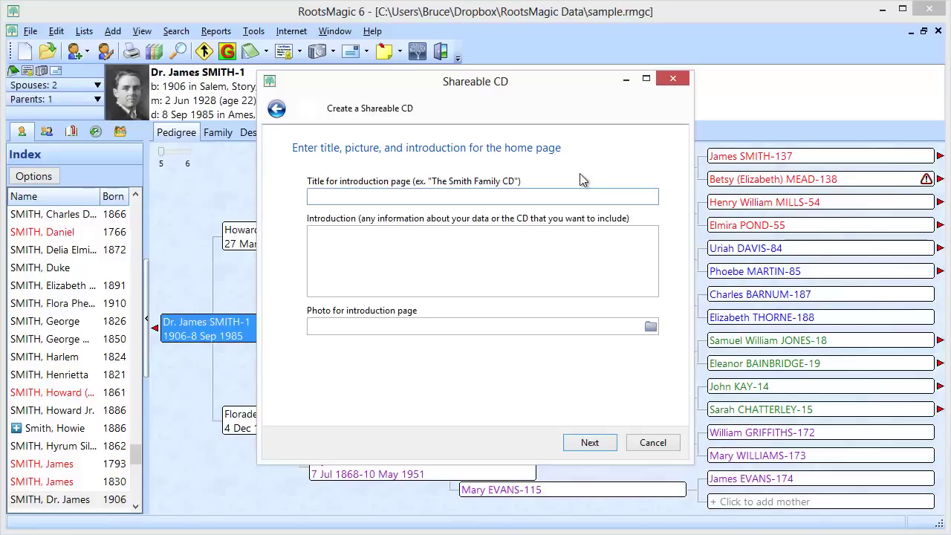
text(Our COo)
key(BackSpace)
key(BackSpace)
text(ool Family CD)
key(Tab)
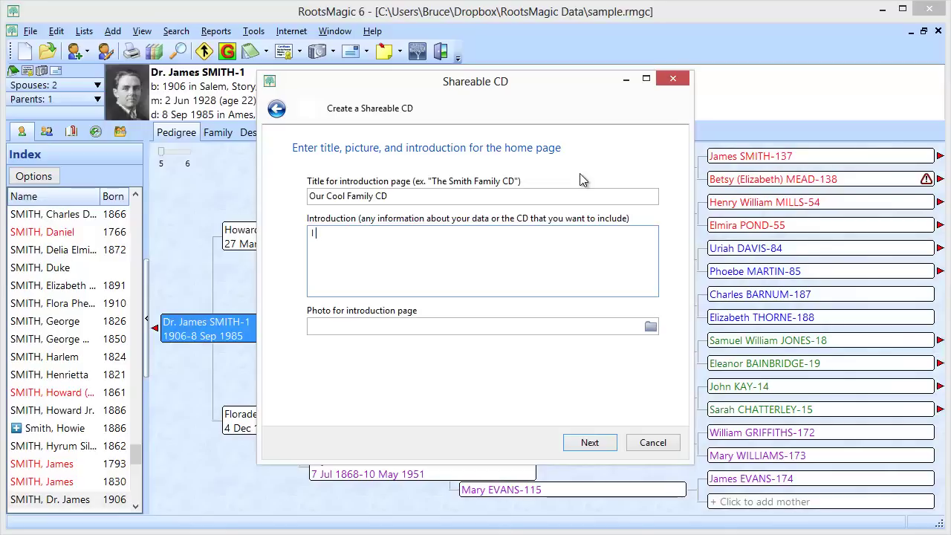
text(hope you enjoy this CD.  It was a lot of work.)
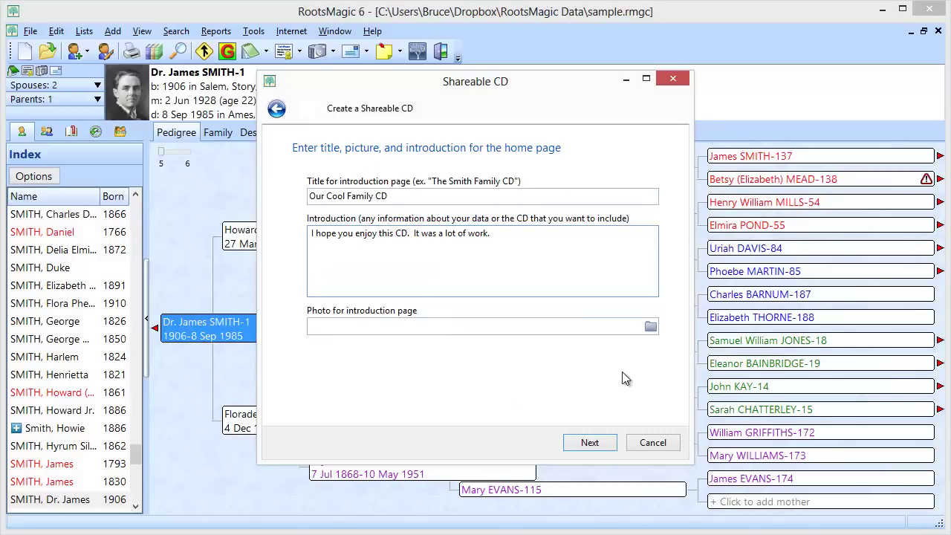
- Choose IMG_0086.JPG from the Desktop as the home-page photo
click(649, 330)
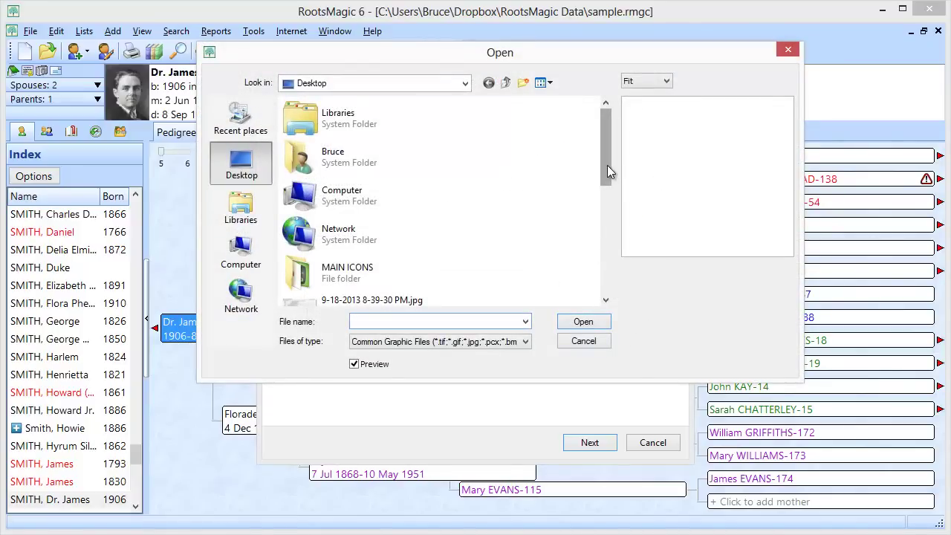
drag(607, 165, 615, 273)
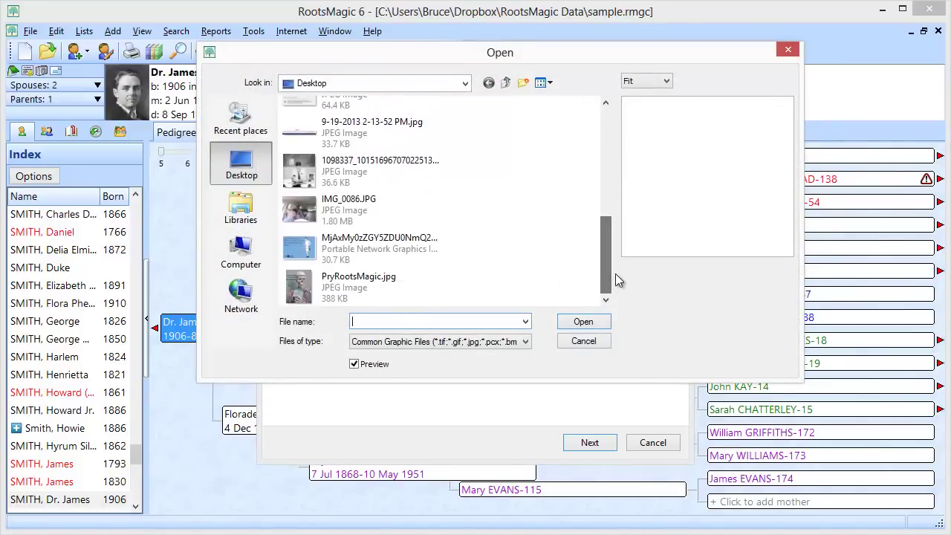
click(348, 216)
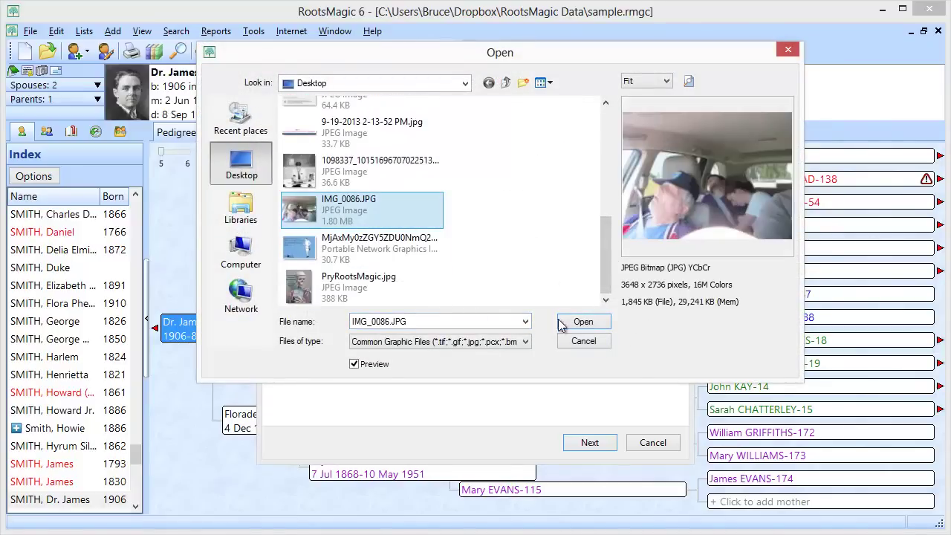
click(581, 323)
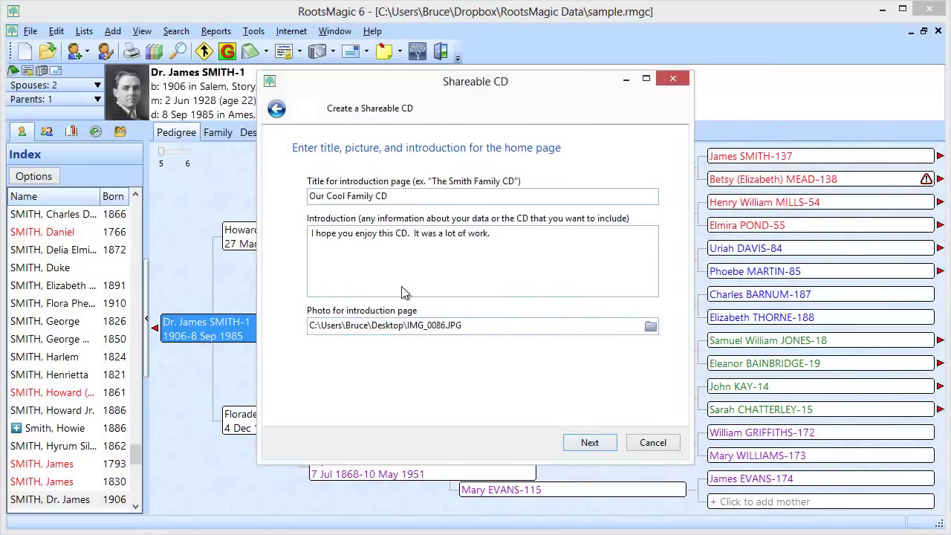
- On the contact page, enter the contact's name, street address, city line and country USA
click(588, 442)
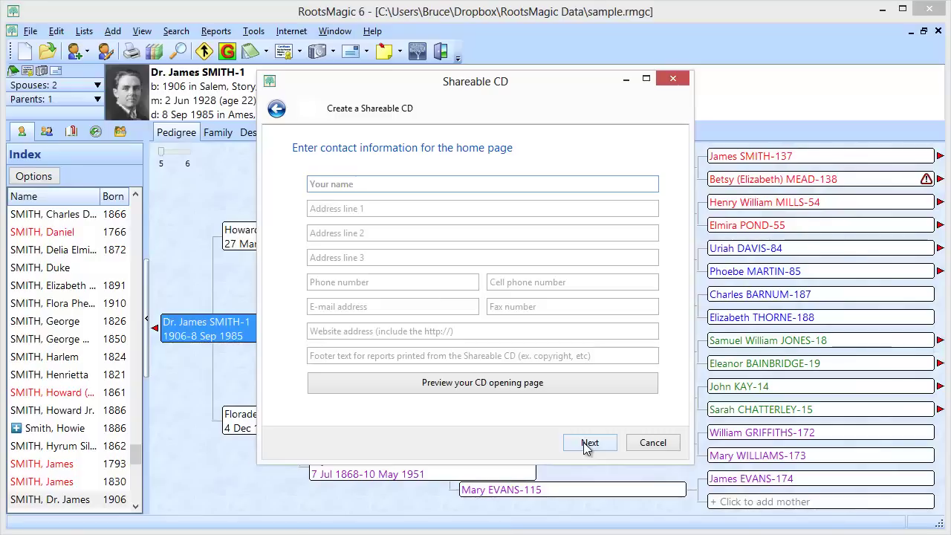
text(John Smith)
key(Tab)
text(1234 Main Street)
key(Tab)
text(New York, NY 10001)
key(Tab)
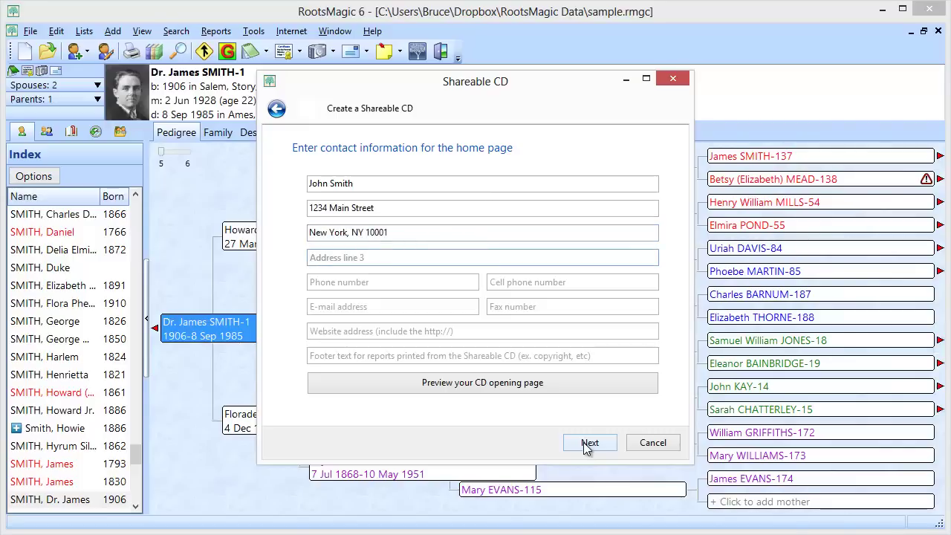
text(USA)
key(Tab)
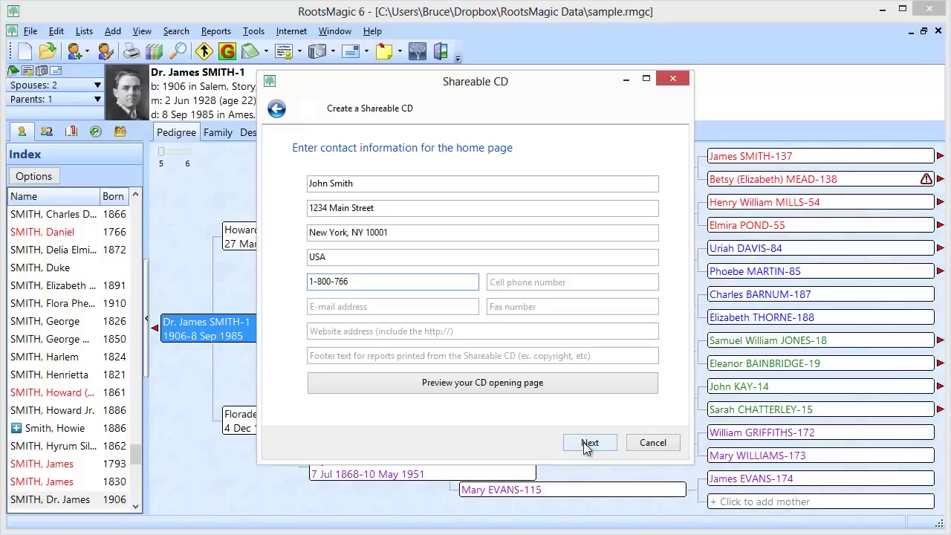
key(Tab)
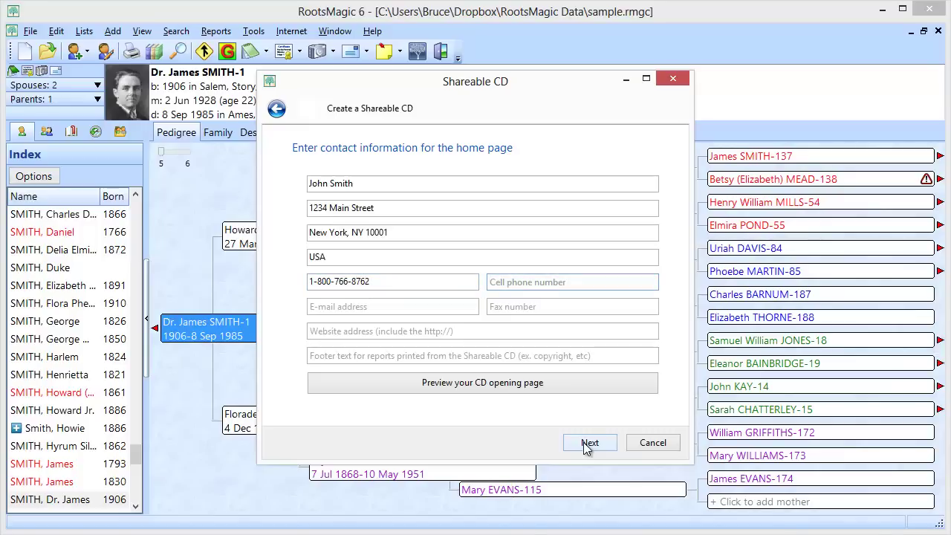
key(Tab)
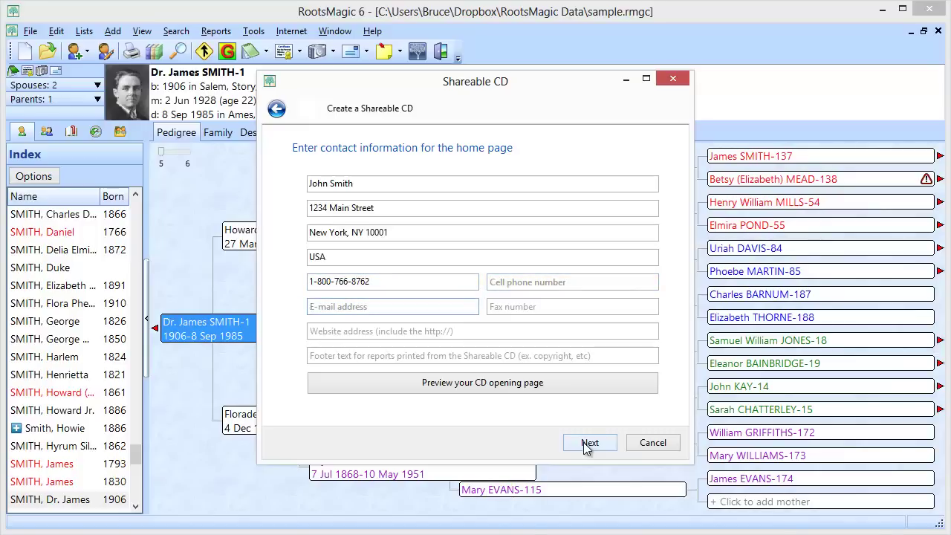
key(Tab)
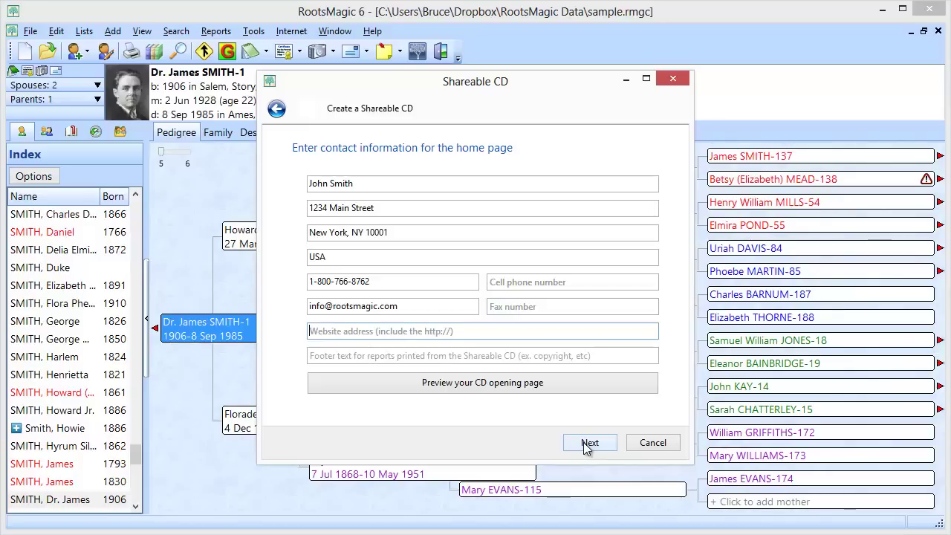
text(http://www.rootsmagic.com)
- Enter report footer text 'For more information contact' followed by the contact's name and e-mail
key(Tab)
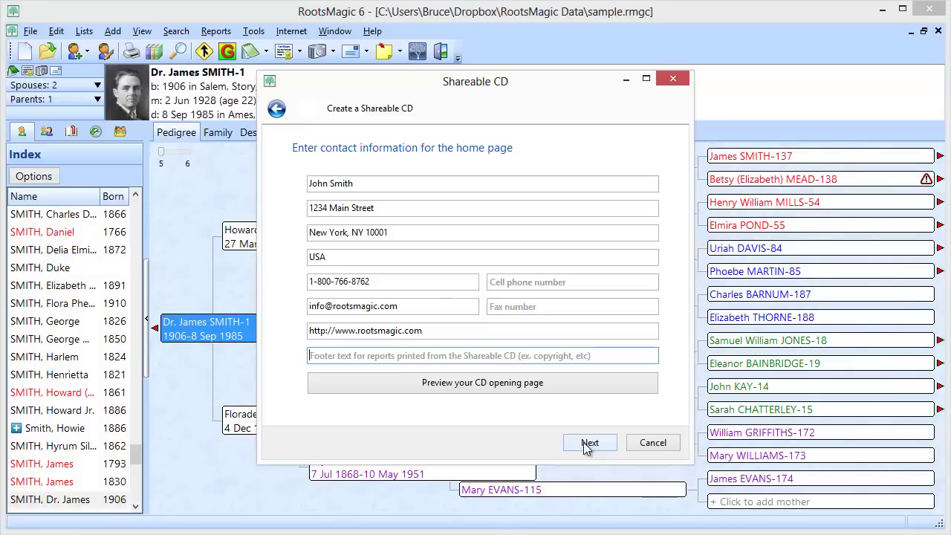
text(For more information contact J)
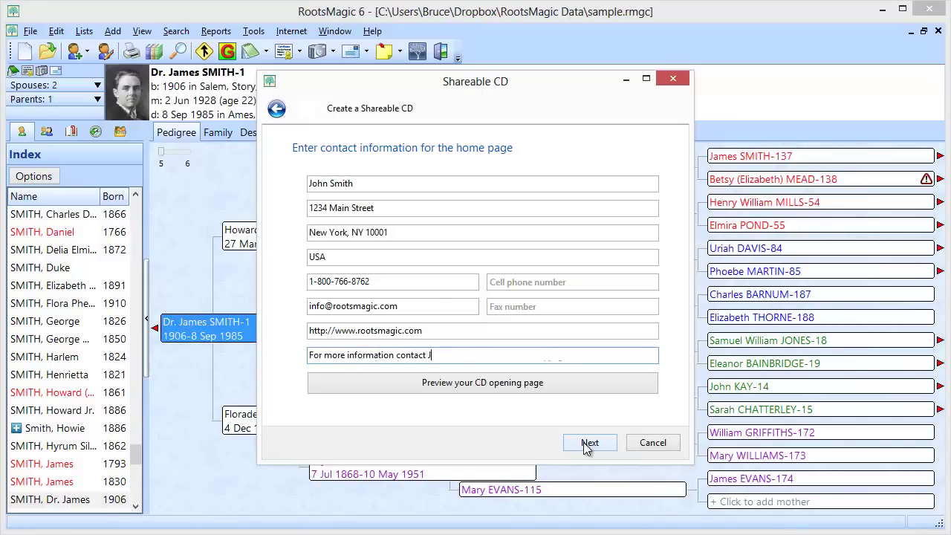
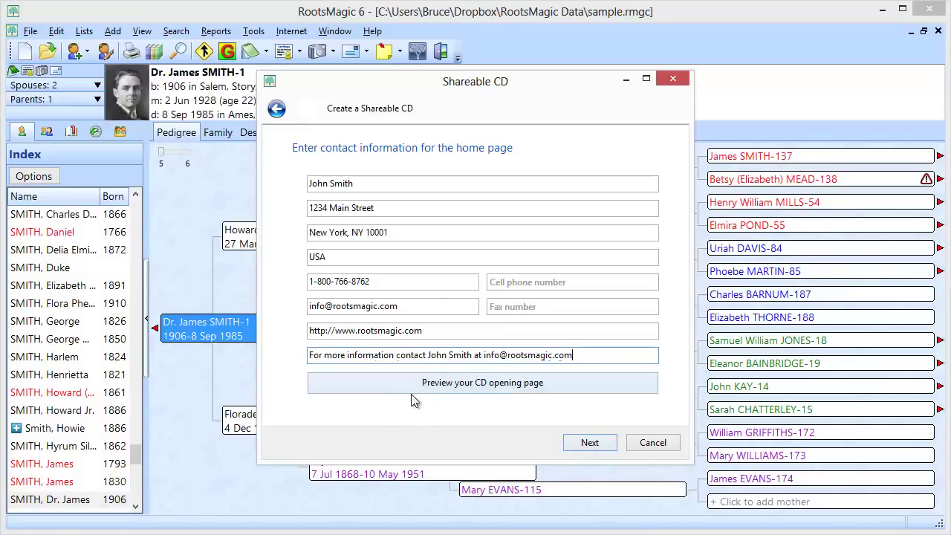
- Preview the CD home page and check its About this Disc, Contact the Author and View Family Tree messages
click(477, 383)
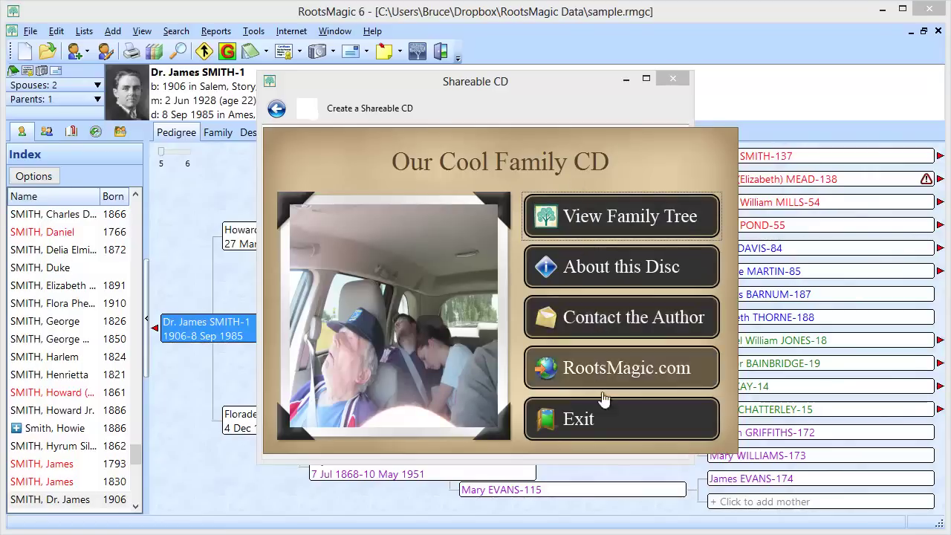
click(603, 275)
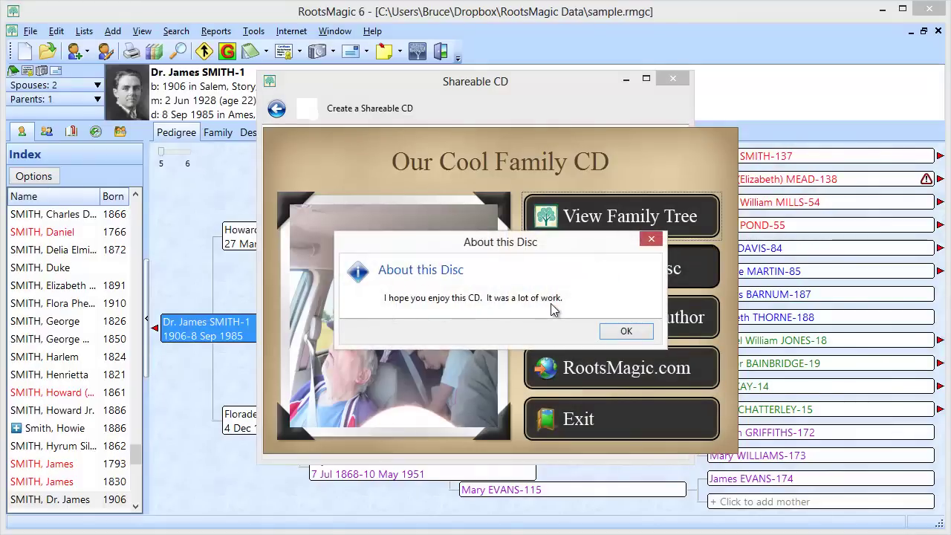
click(621, 331)
click(615, 320)
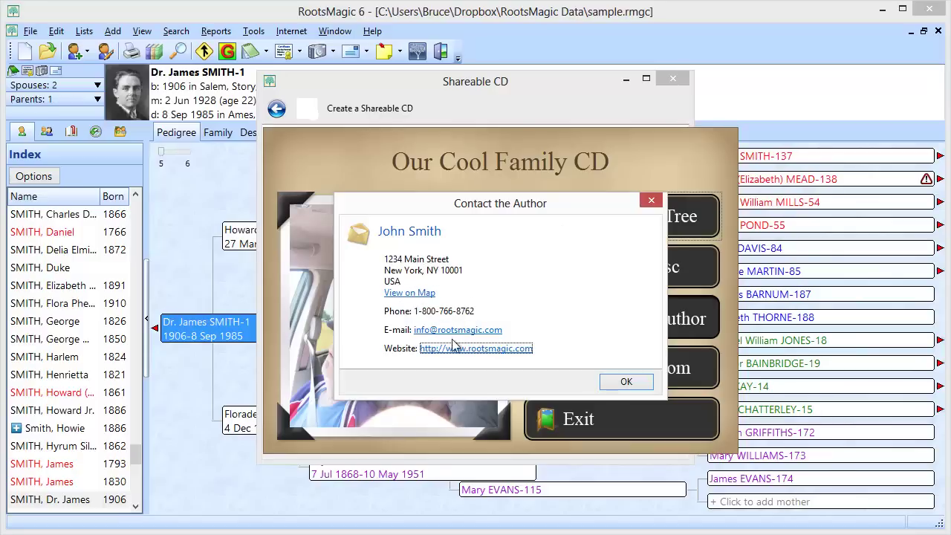
click(626, 383)
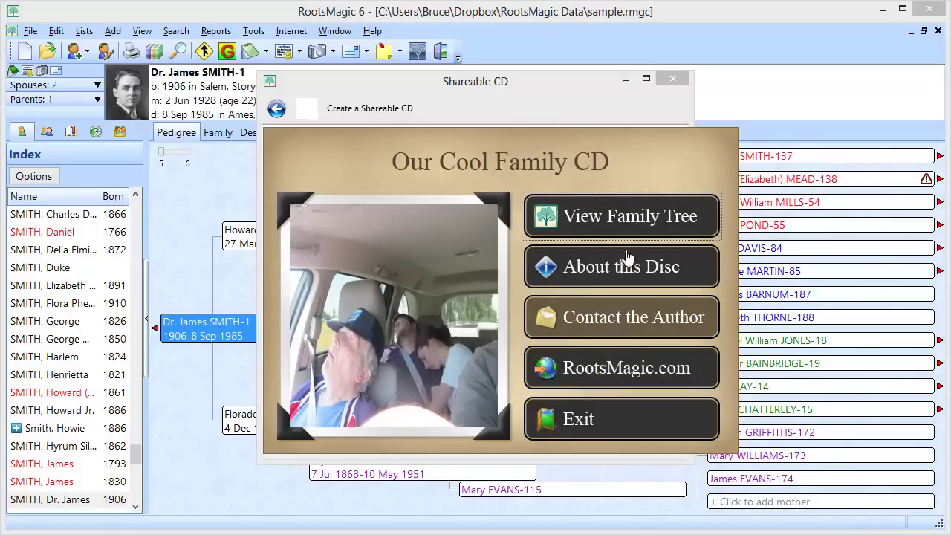
click(621, 218)
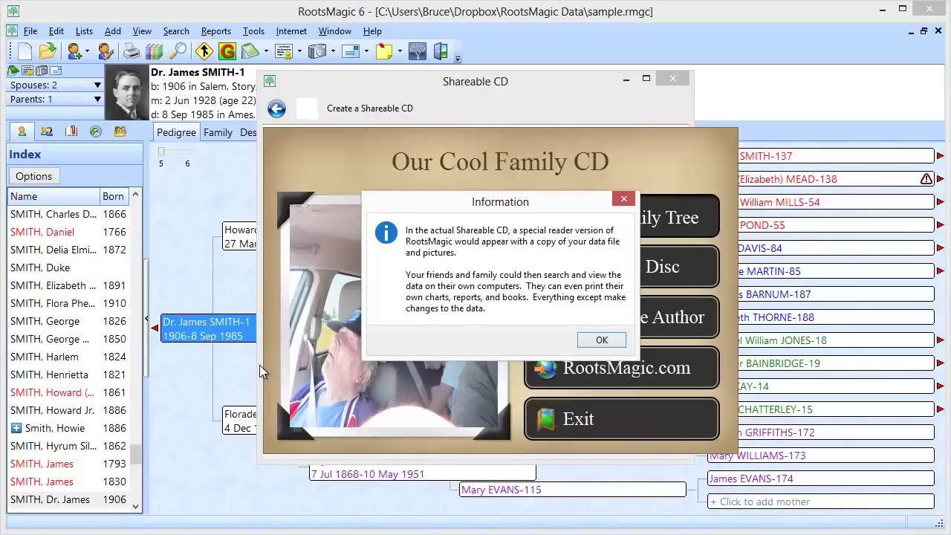
click(599, 340)
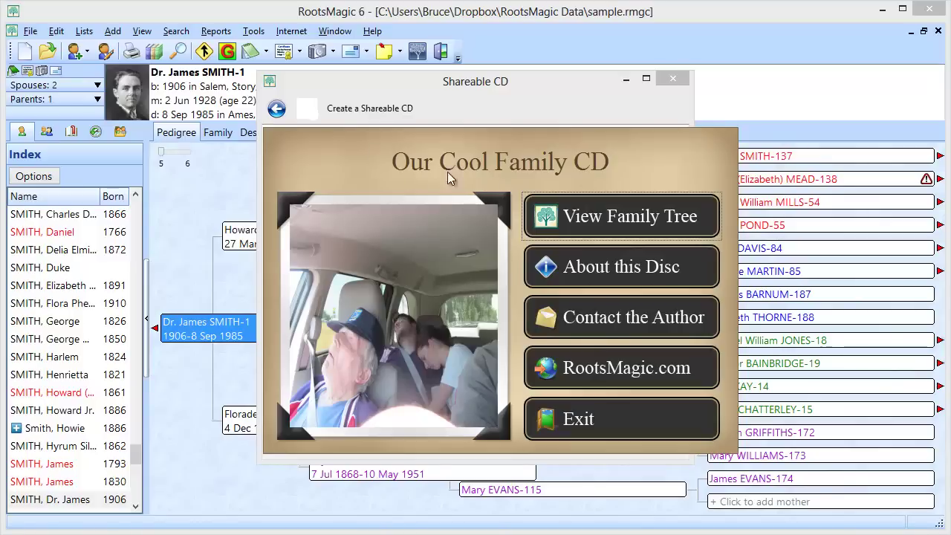
- Exit the preview, recheck the title page, then build the CD files in RMShareableCD
click(589, 436)
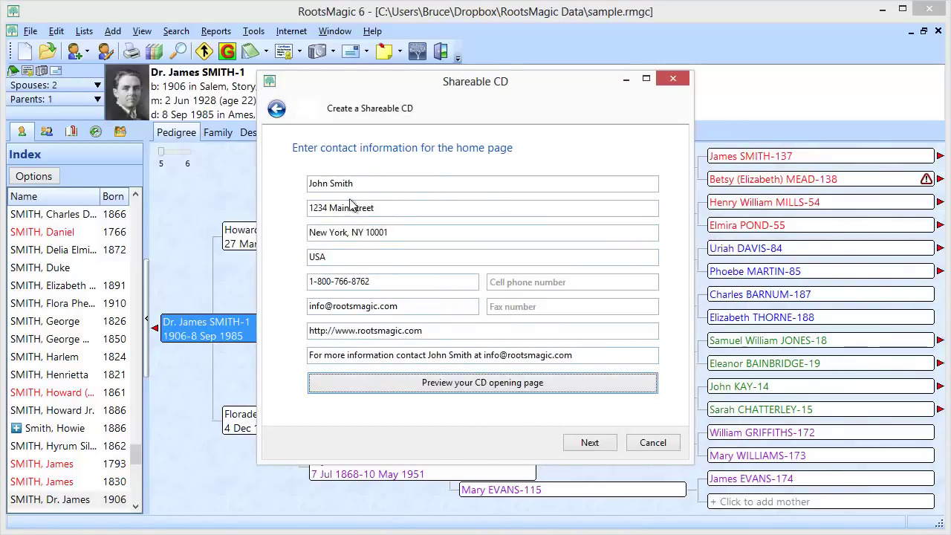
click(277, 117)
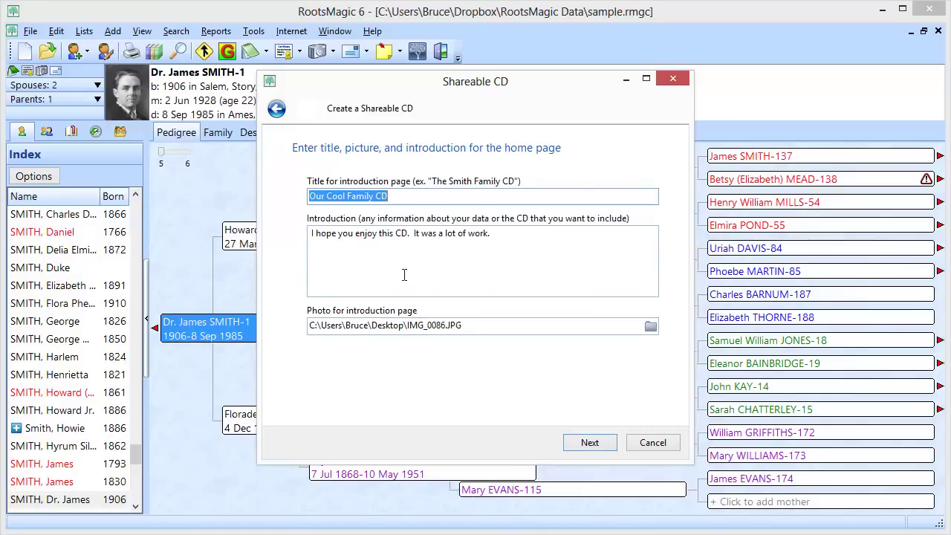
click(588, 443)
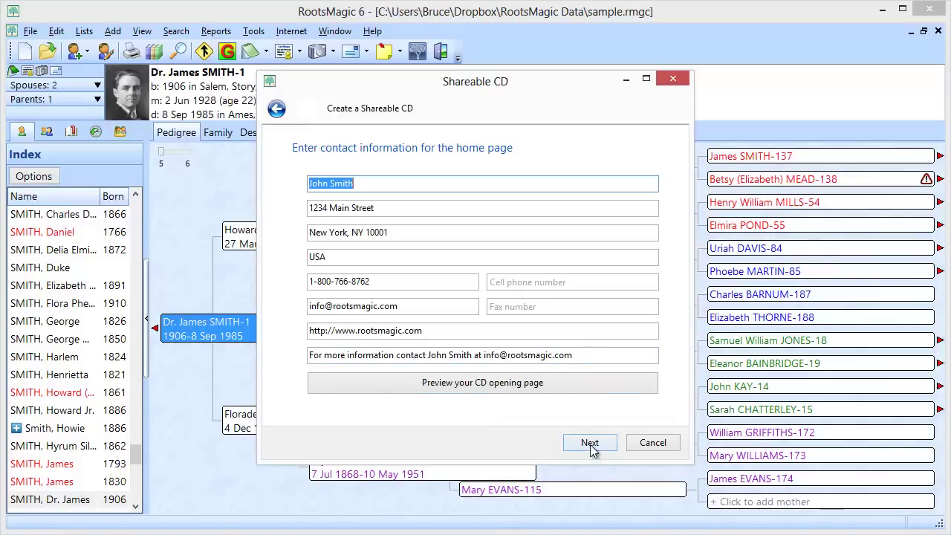
click(590, 444)
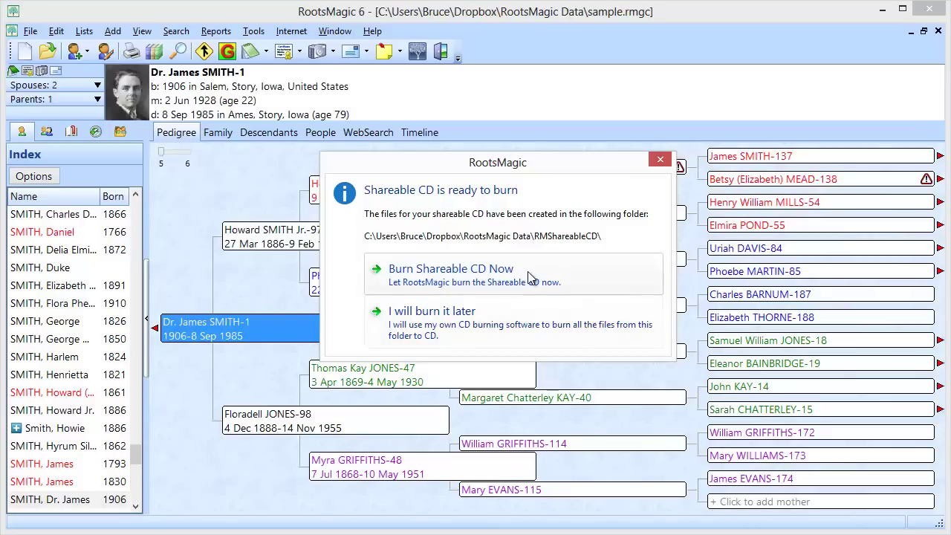
- Choose Burn Shareable CD Now to bring up the Burn CD window for drive E:
click(492, 277)
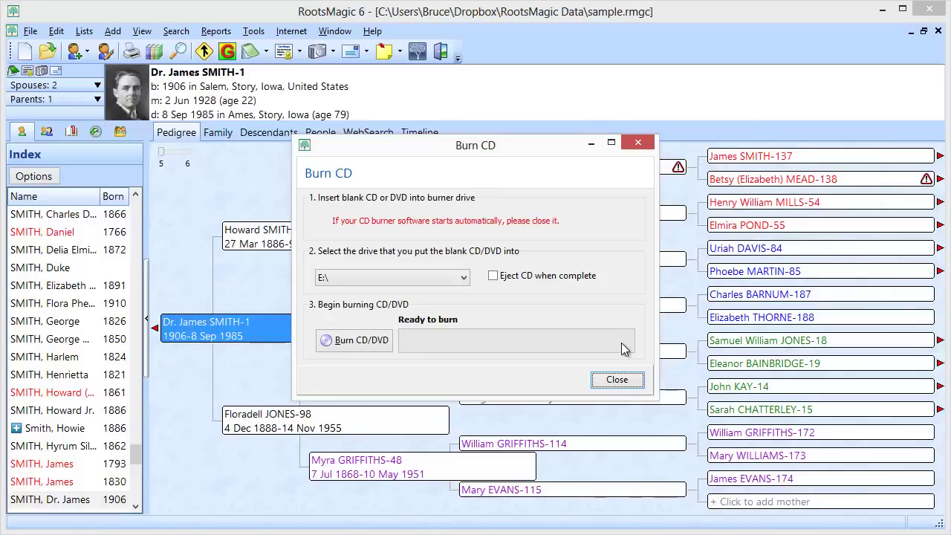
click(616, 379)
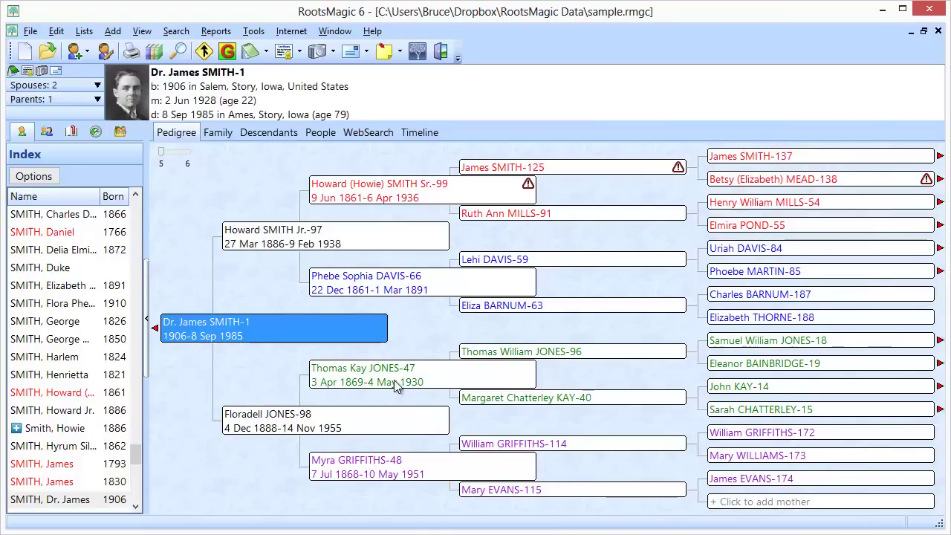
click(338, 250)
click(402, 199)
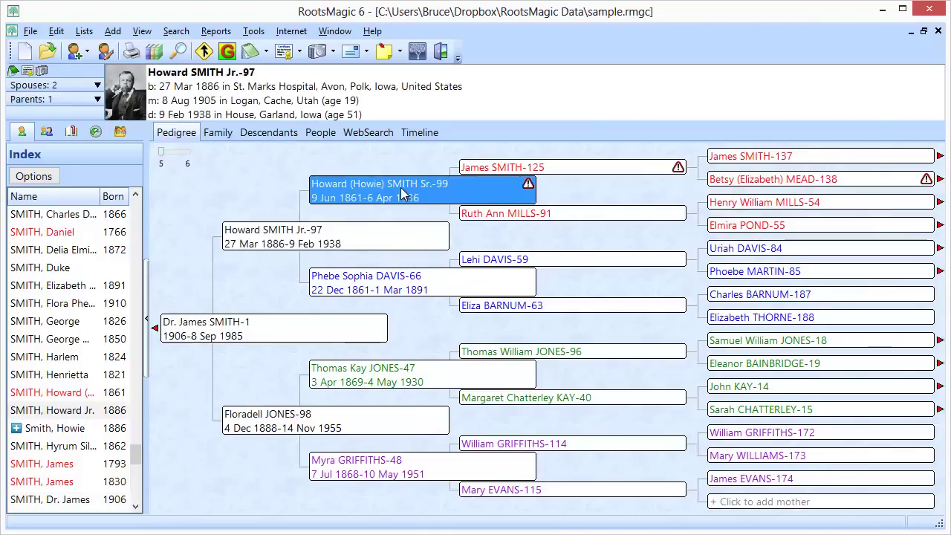
click(421, 287)
double_click(341, 239)
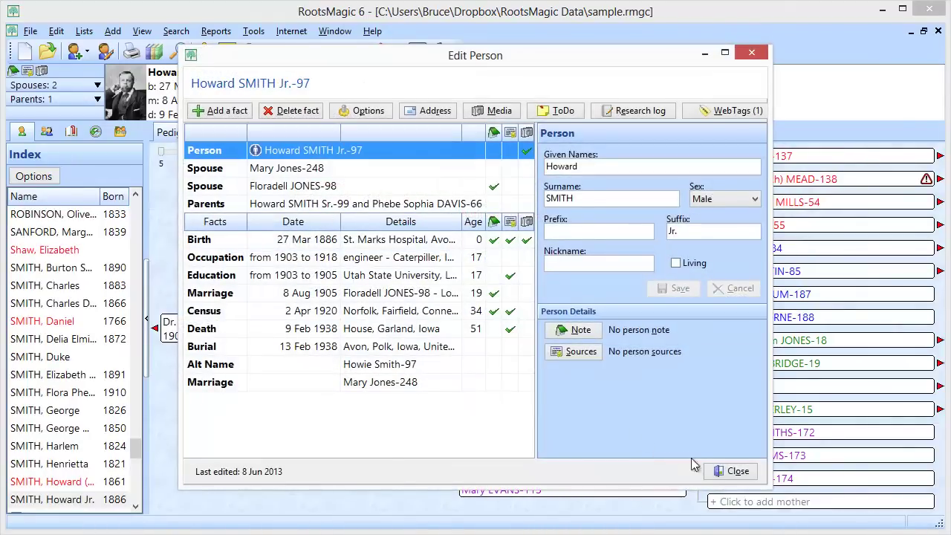
click(381, 259)
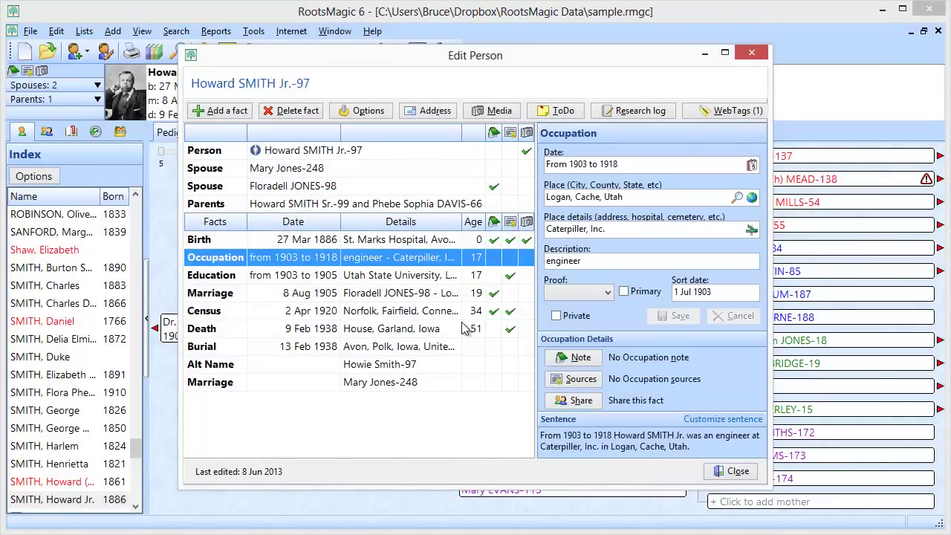
click(730, 474)
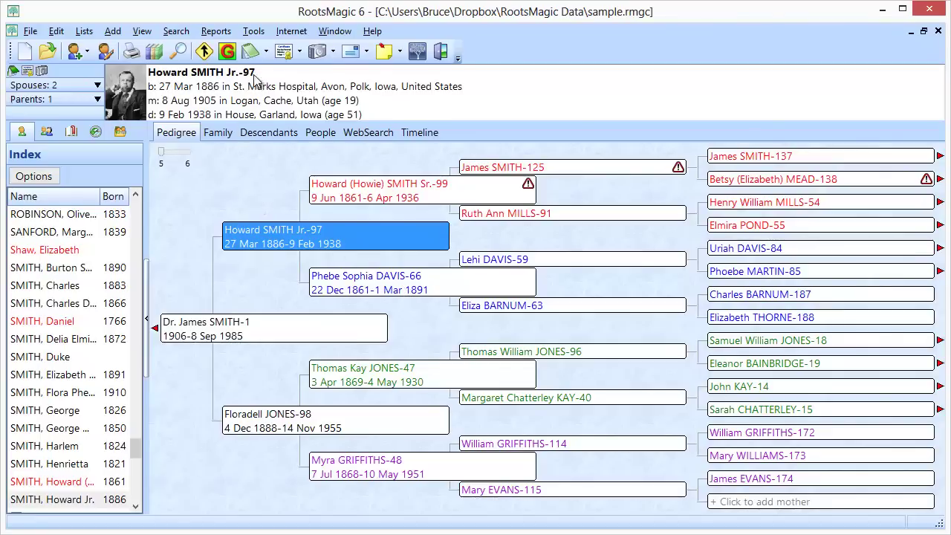
click(254, 30)
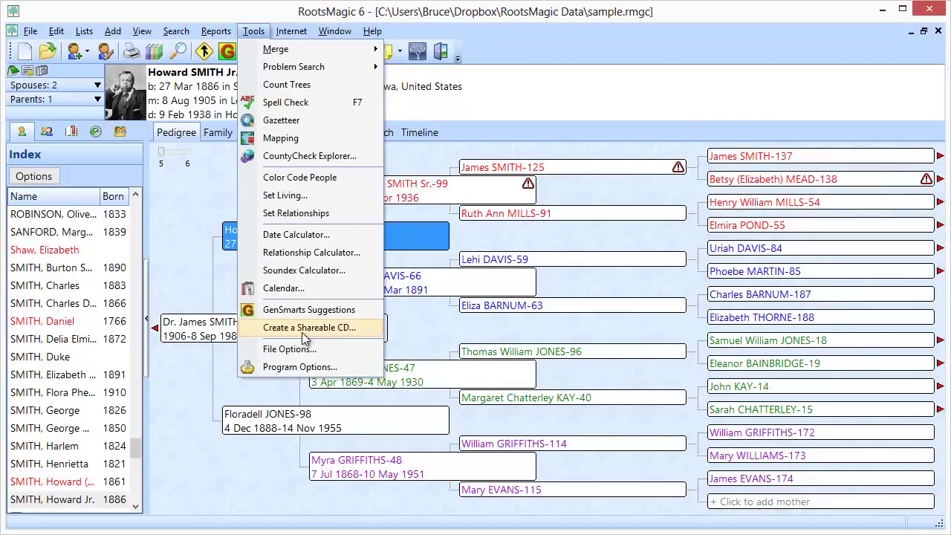
click(290, 331)
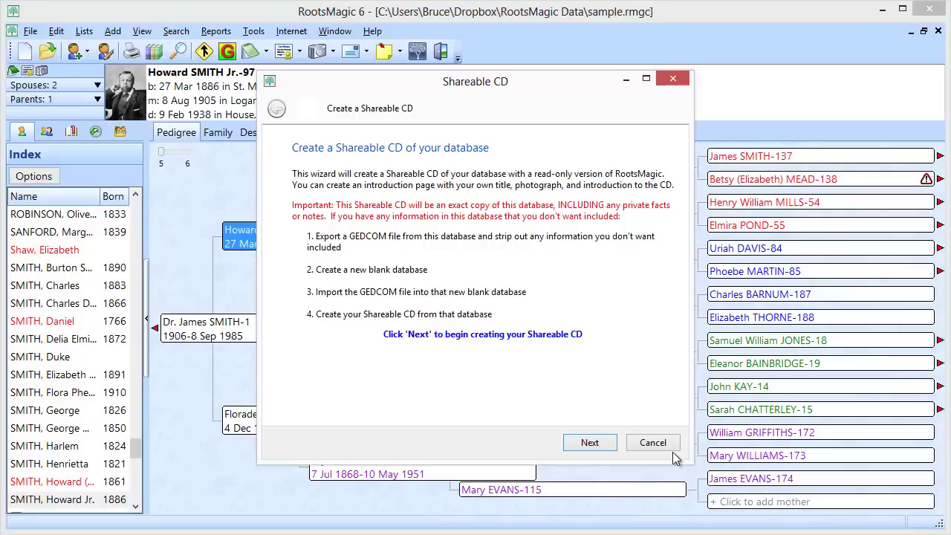
click(651, 444)
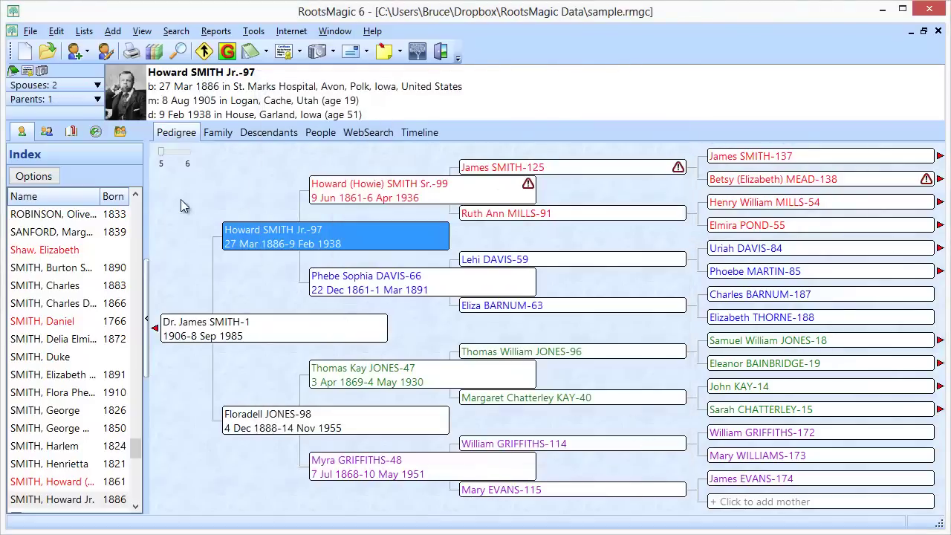
- Start a GEDCOM export privatizing living people, naming them 'Living' and omitting their facts
click(27, 31)
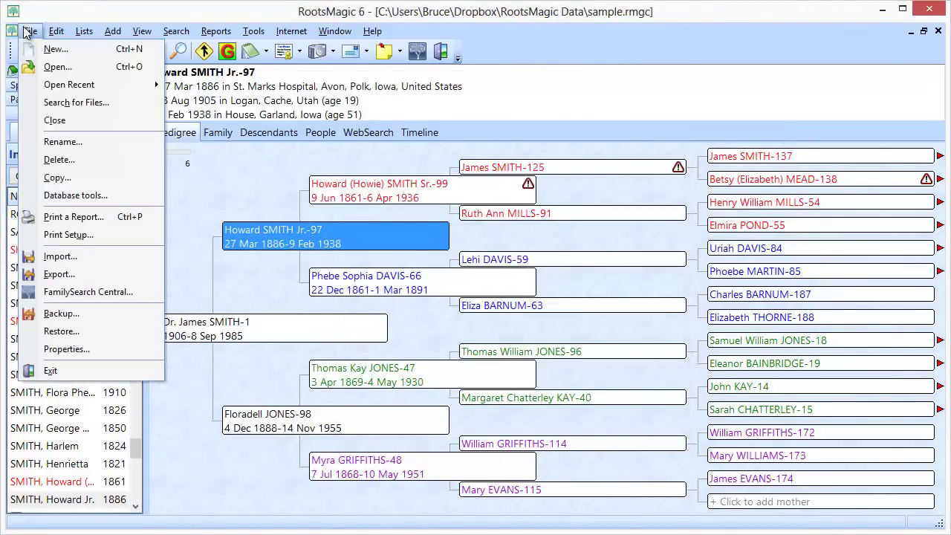
click(60, 274)
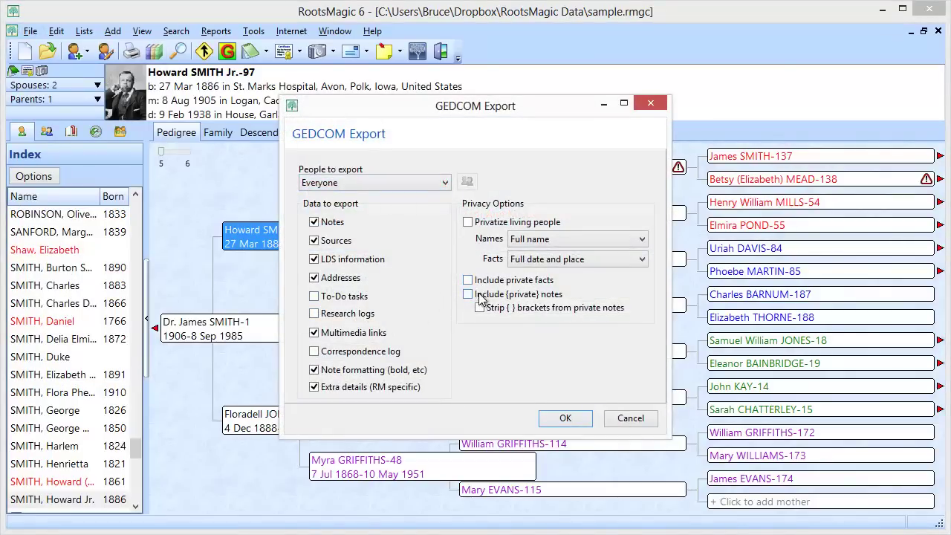
click(473, 226)
click(548, 241)
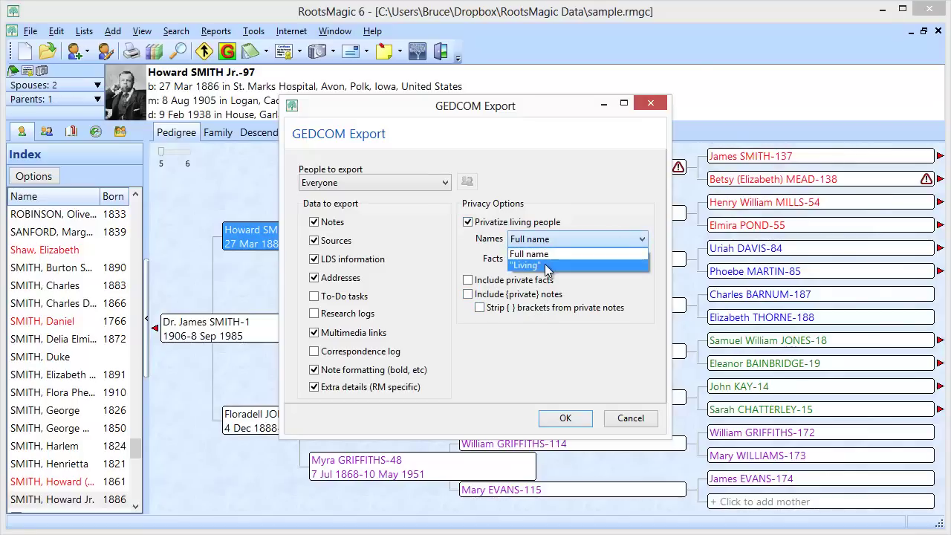
click(547, 266)
click(554, 259)
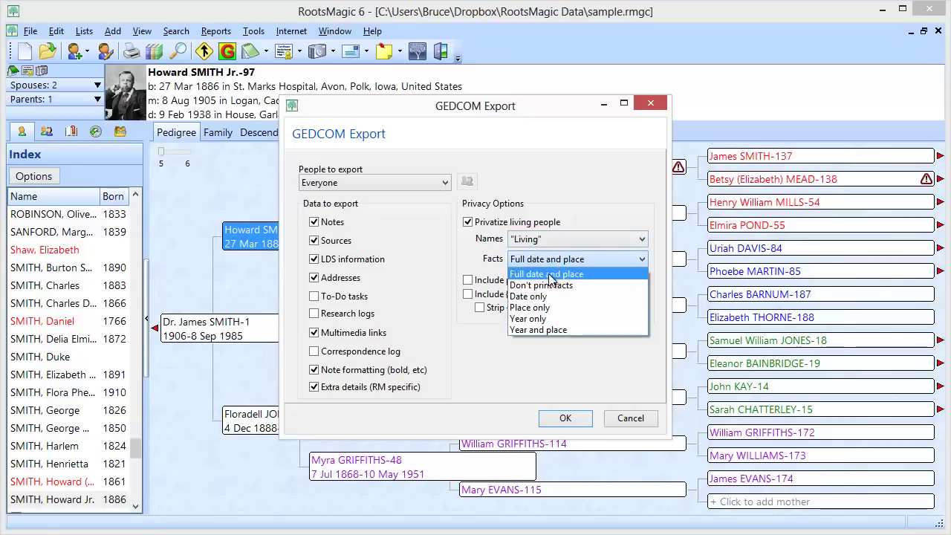
click(554, 285)
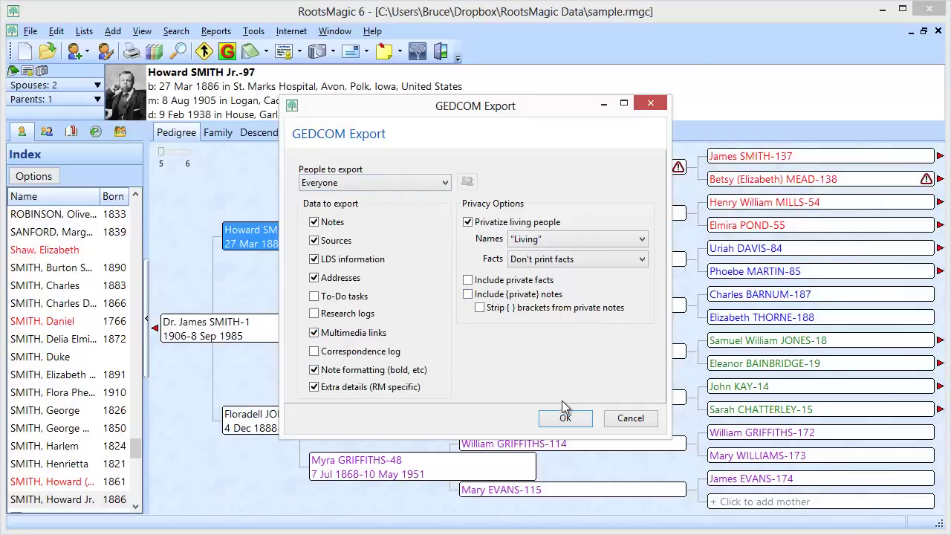
click(628, 418)
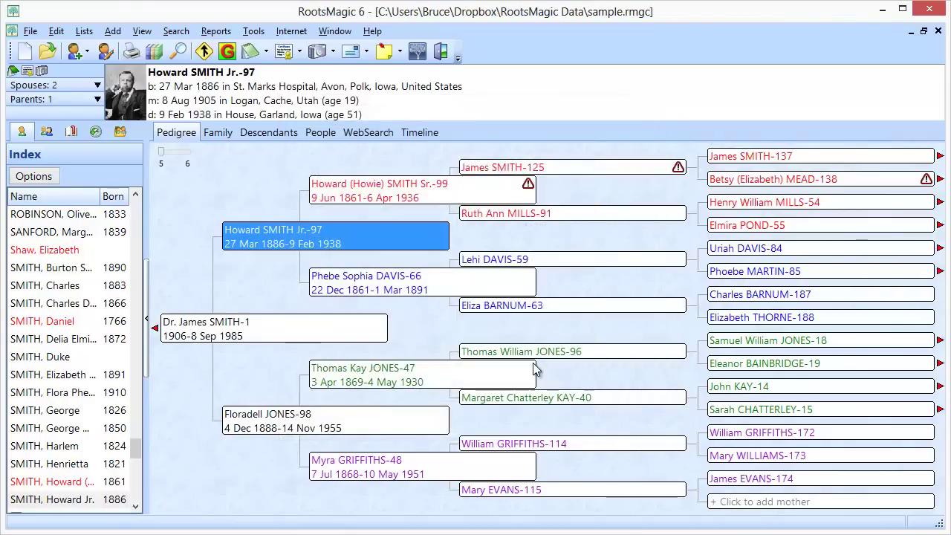